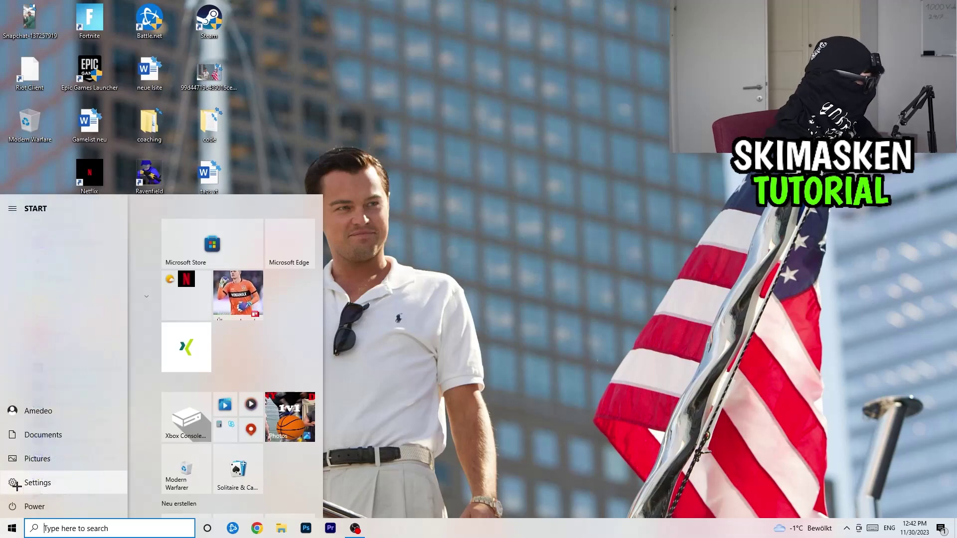
Review the Game Bar, Captures and Game Mode pages in the Windows gaming settings.
left_click(15, 484)
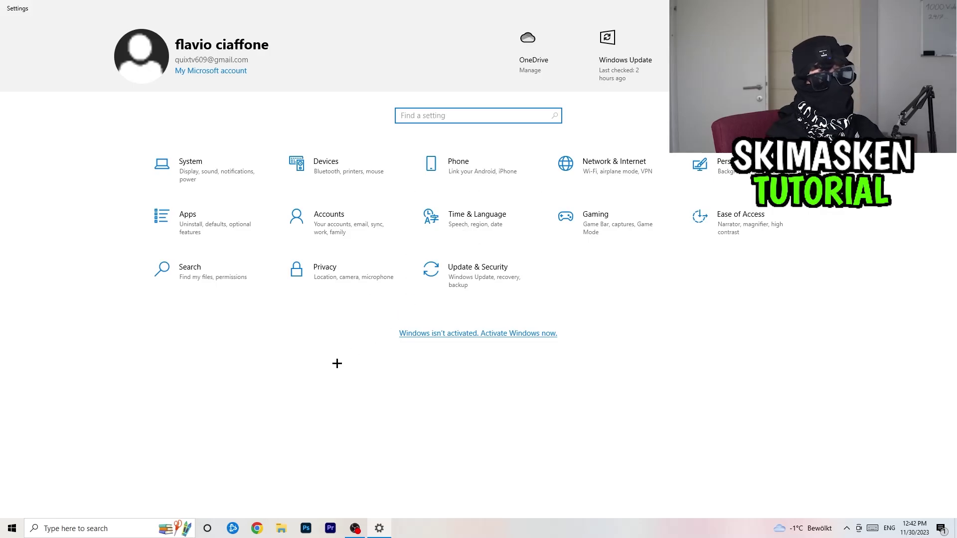
left_click(632, 213)
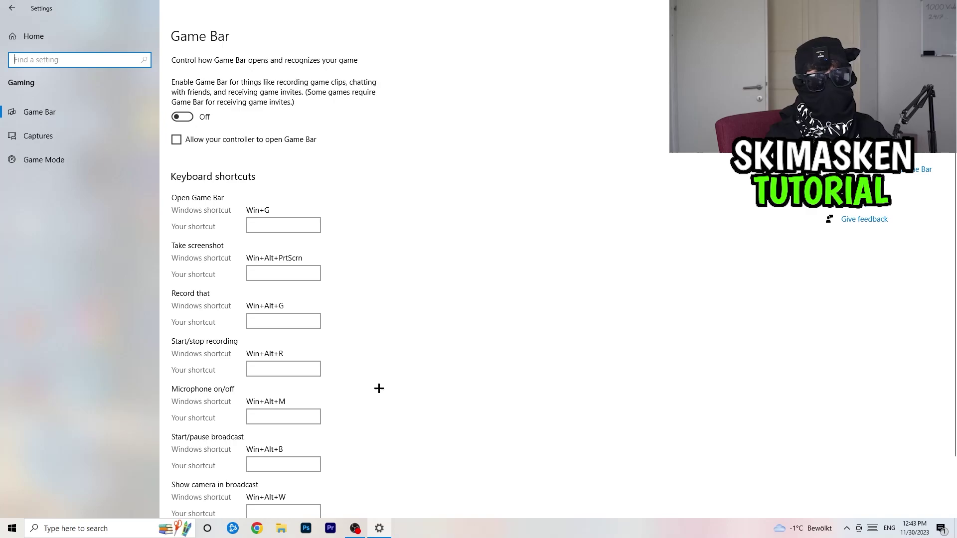
left_click(62, 137)
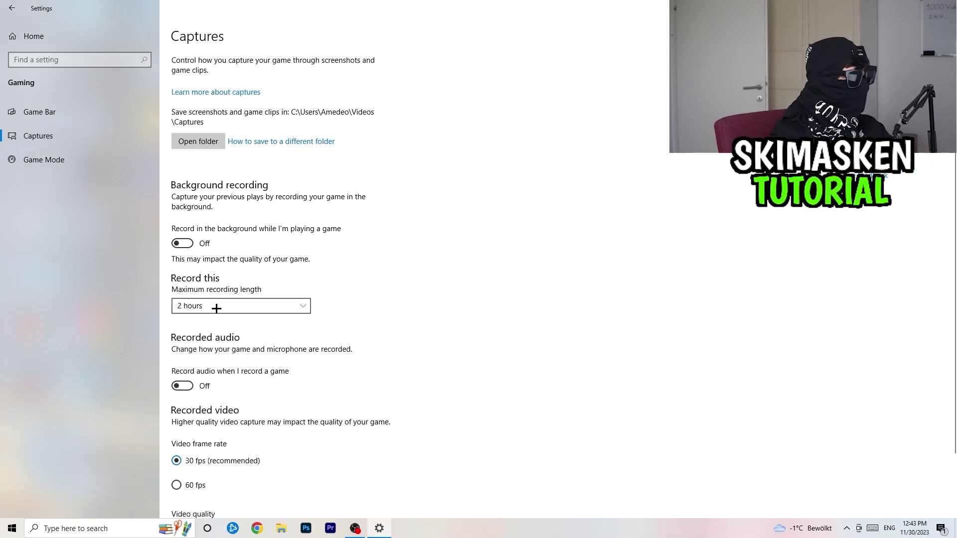
scroll(246, 179, "down", 1)
scroll(239, 176, "up", 1)
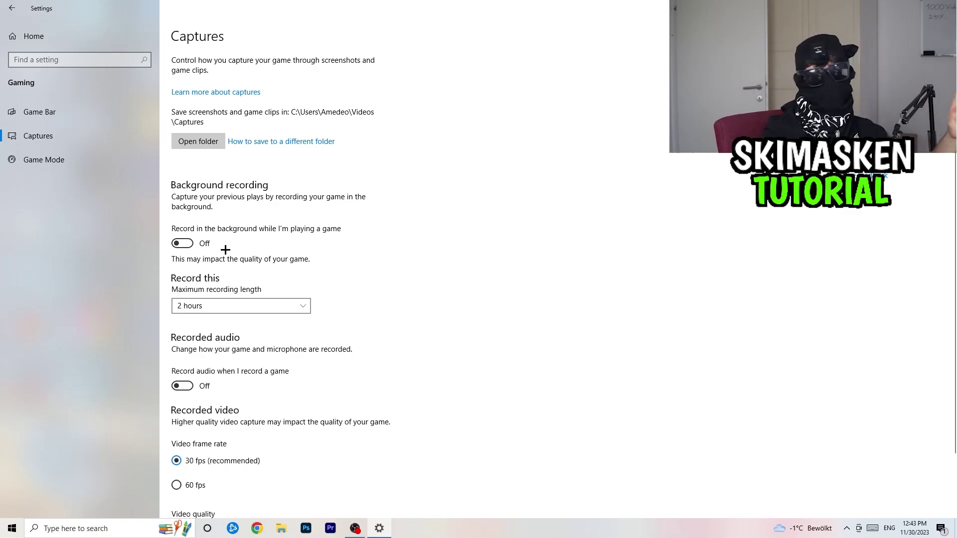
scroll(226, 249, "down", 3)
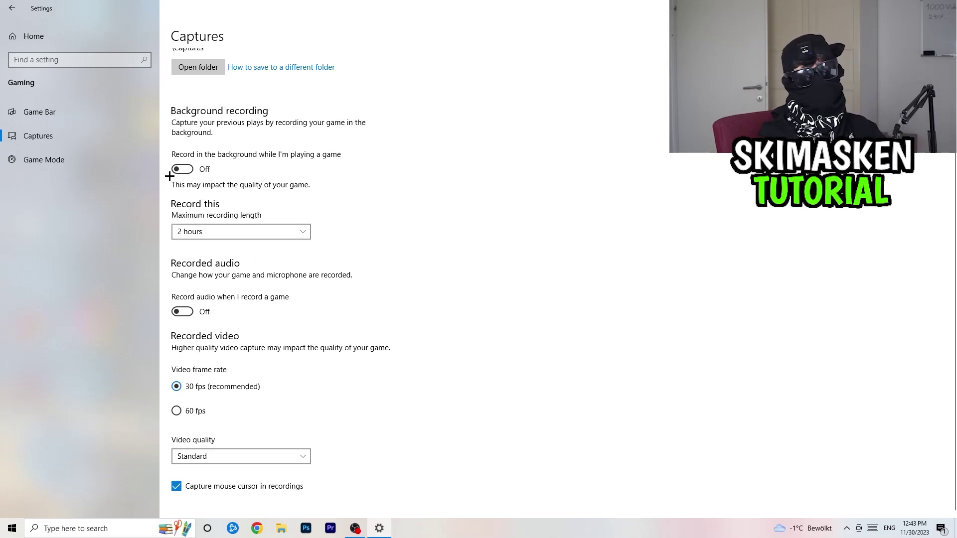
left_click(101, 163)
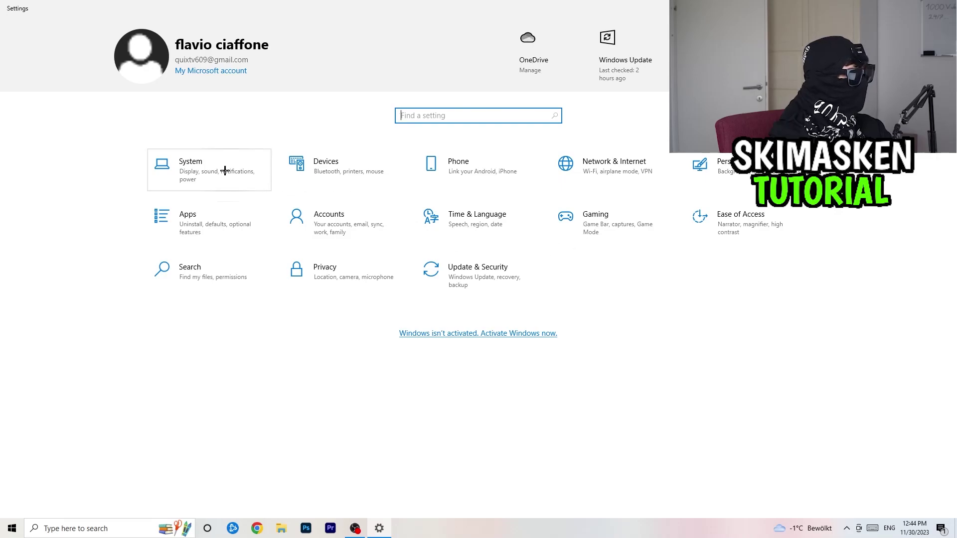
Review the scaling choices and resolution under Scale and layout in the system display settings.
left_click(228, 187)
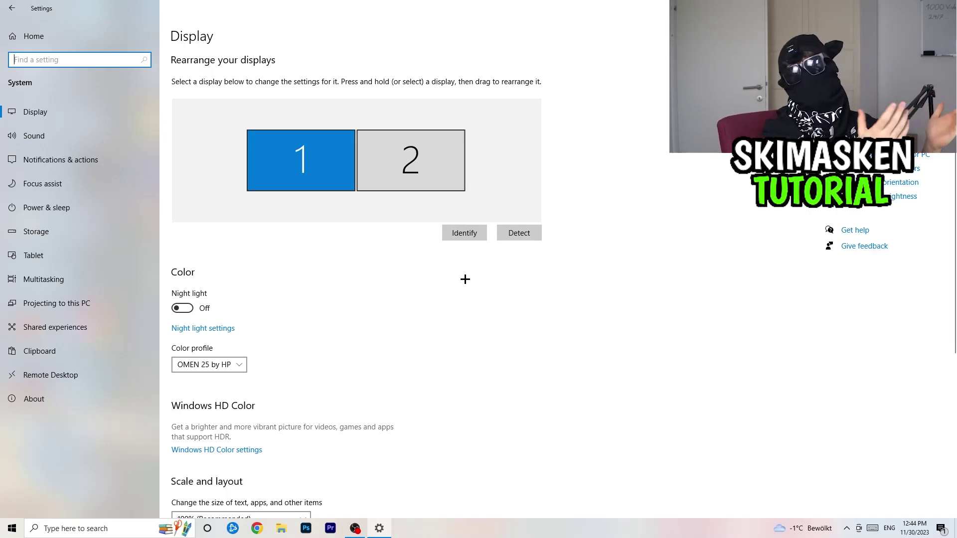
scroll(337, 225, "down", 5)
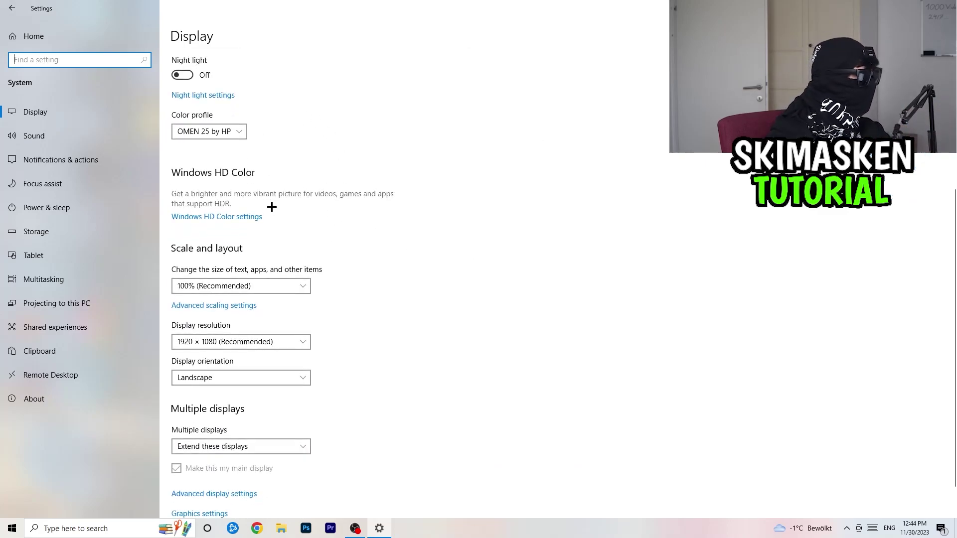
scroll(273, 207, "down", 1)
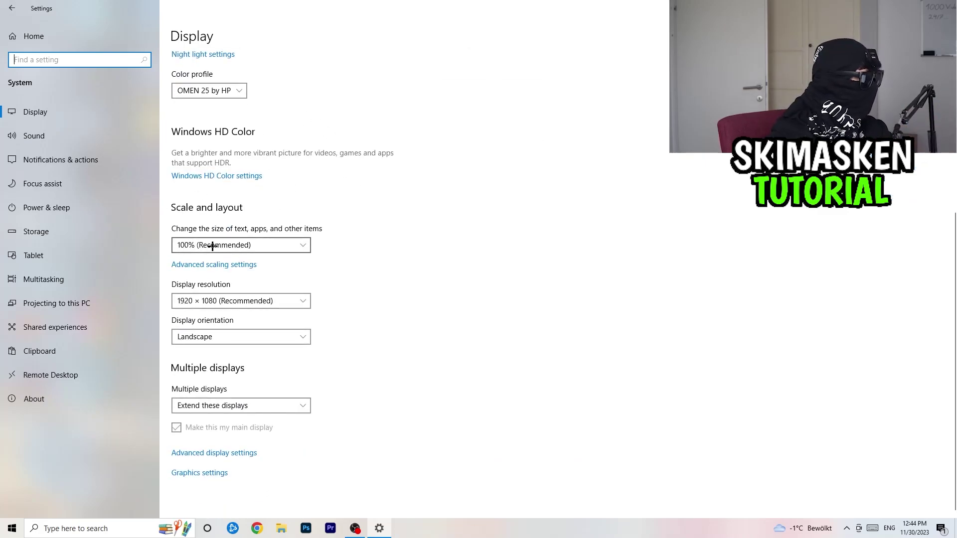
left_click(239, 244)
left_click(543, 305)
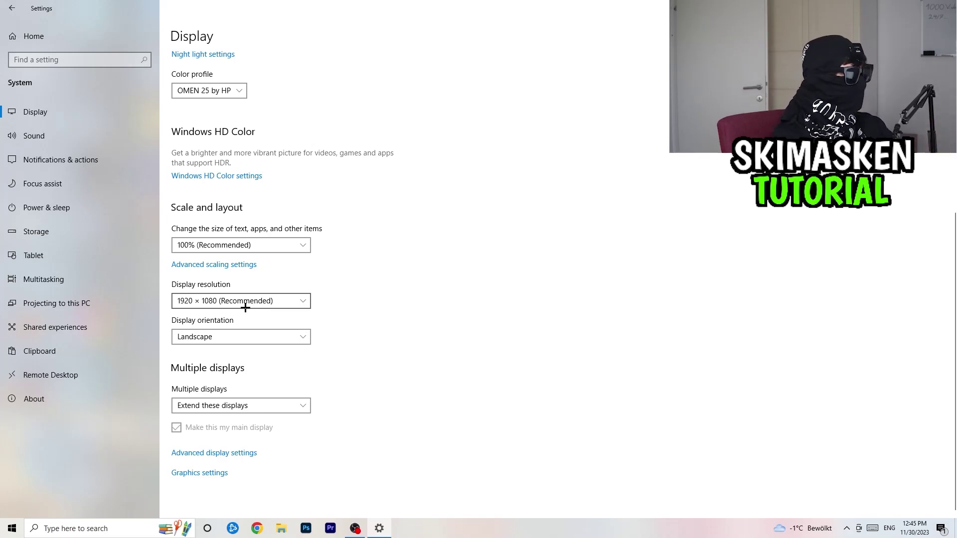
Open the additional power settings and look over the preferred and additional power plans.
left_click(37, 209)
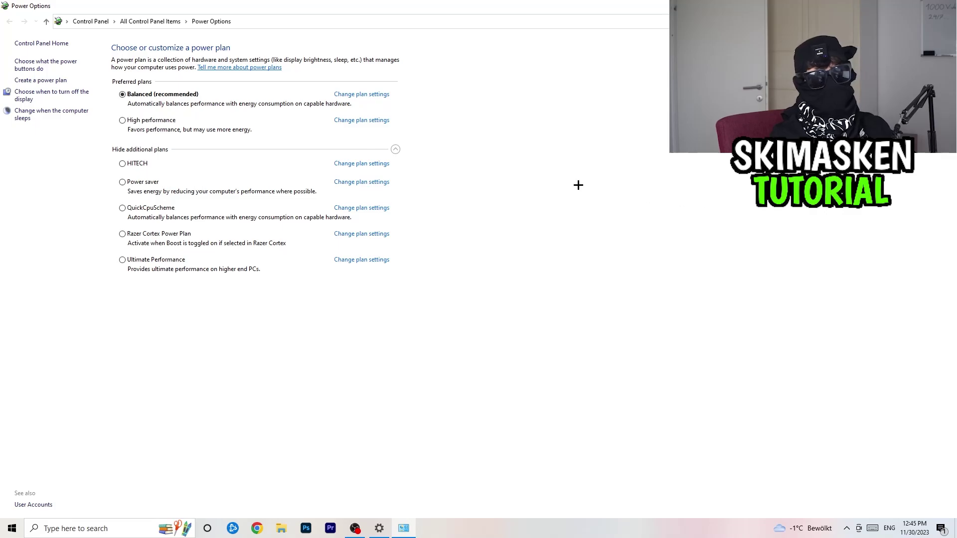
left_click(394, 149)
left_click(394, 149)
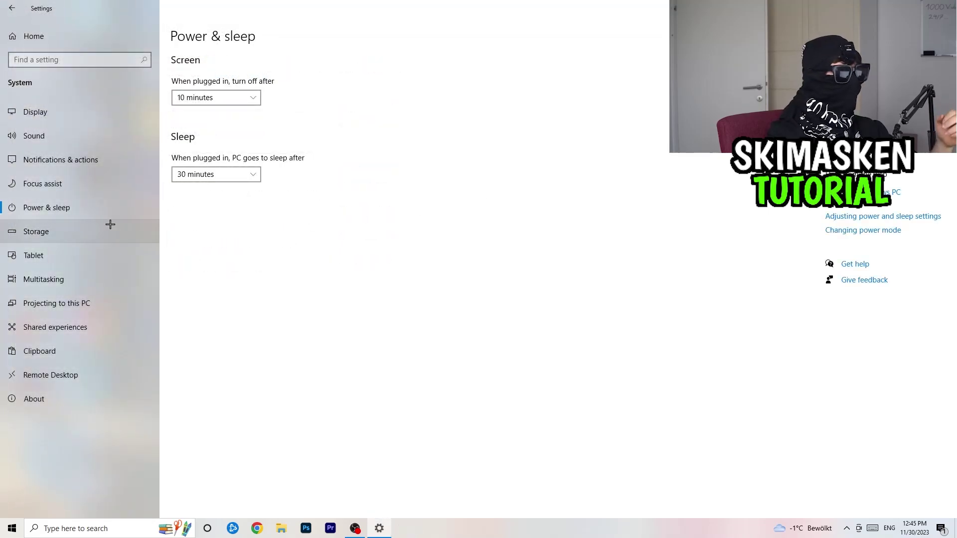
Open the Storage Sense configuration and check its on/off switch and the run frequency choices.
left_click(113, 228)
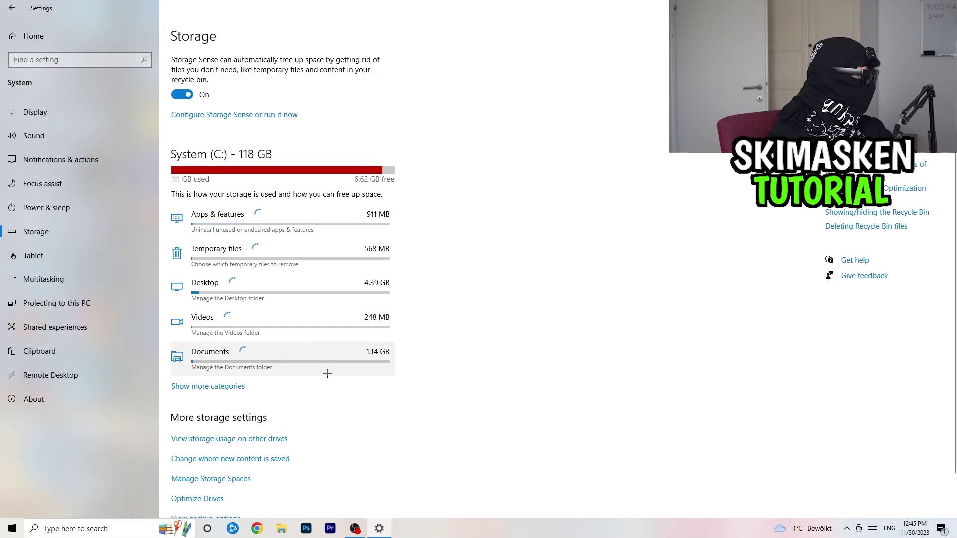
left_click(249, 116)
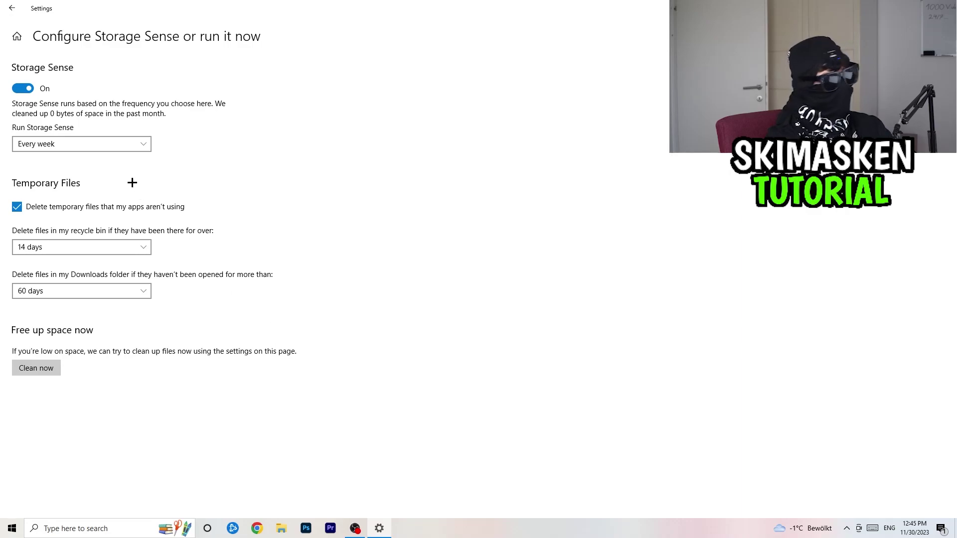
left_click(23, 88)
left_click(23, 88)
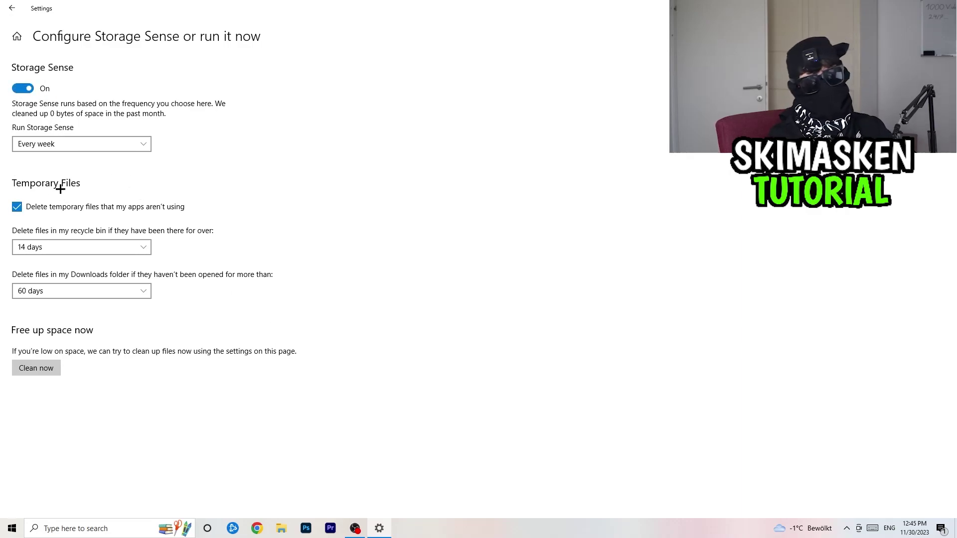
left_click(82, 146)
left_click(372, 118)
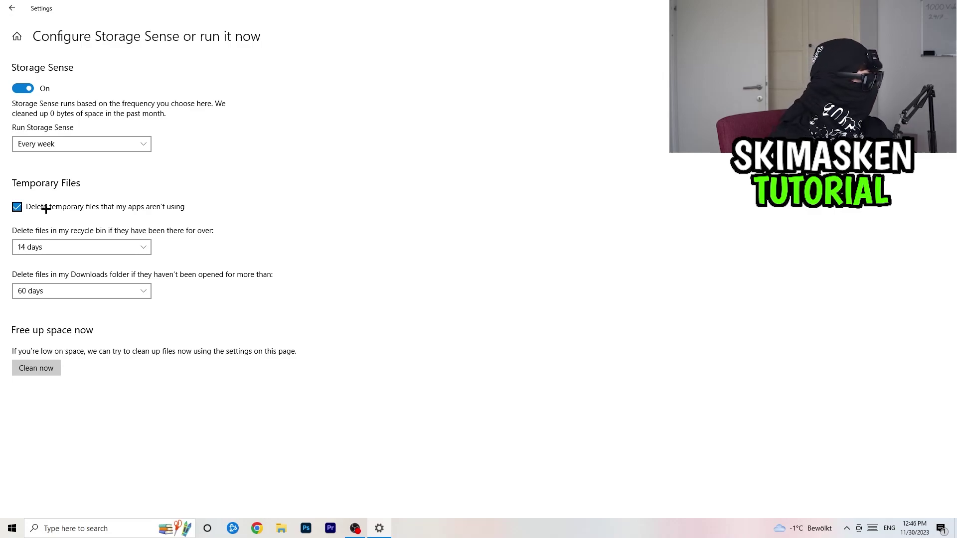
Check the recycle bin deletion period choices for temporary files and close the Windows settings.
left_click(82, 247)
left_click(85, 246)
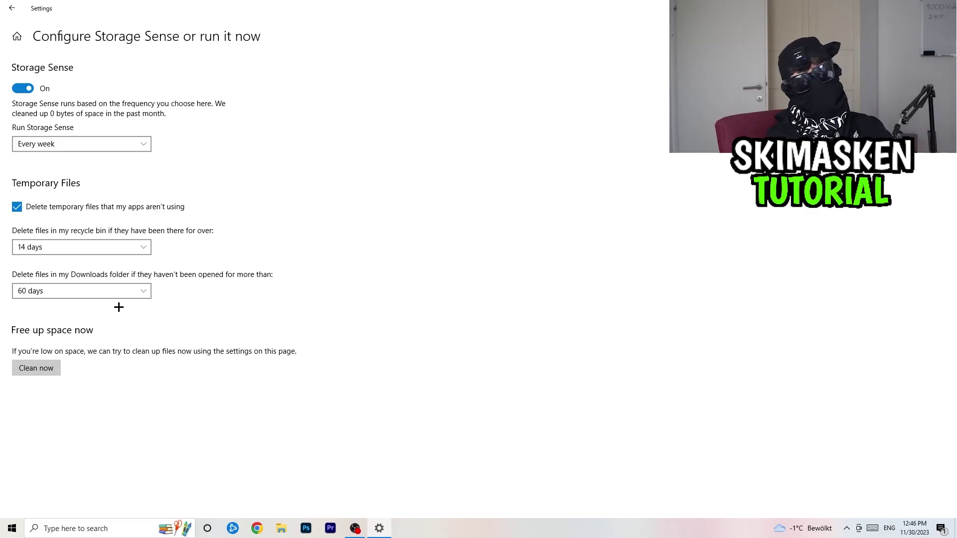
left_click(11, 5)
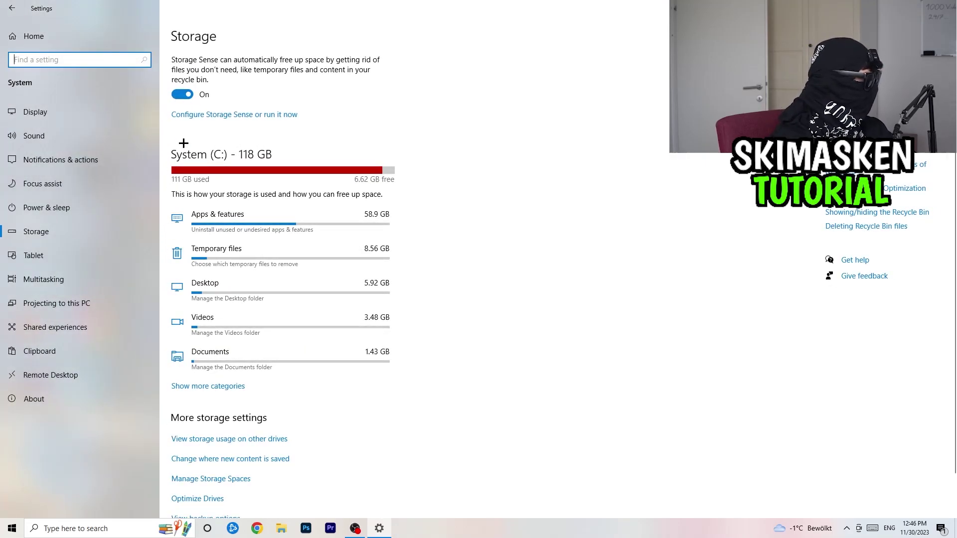
key("alt+Left")
key("alt+F4")
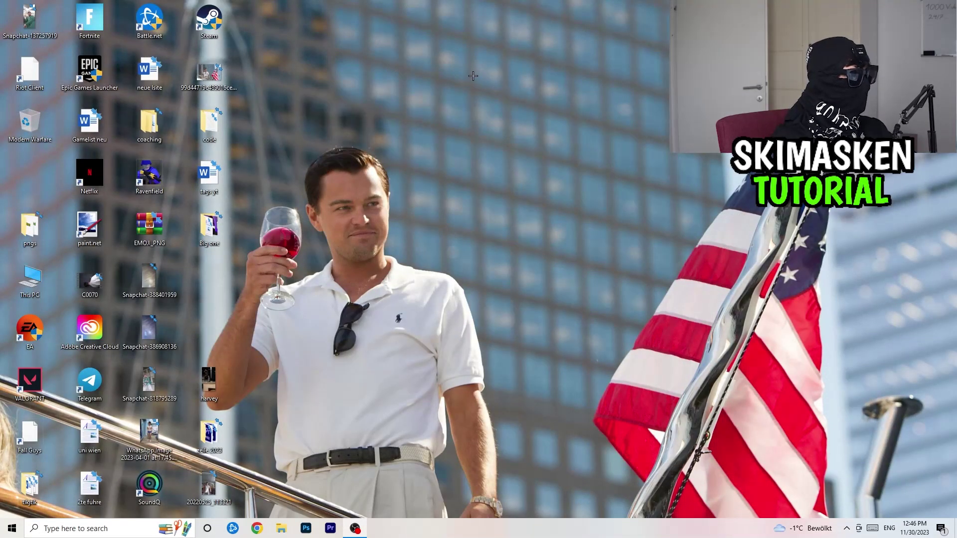
Open NVIDIA Control Panel from the desktop, view the image settings with preview, and close it.
right_click(476, 227)
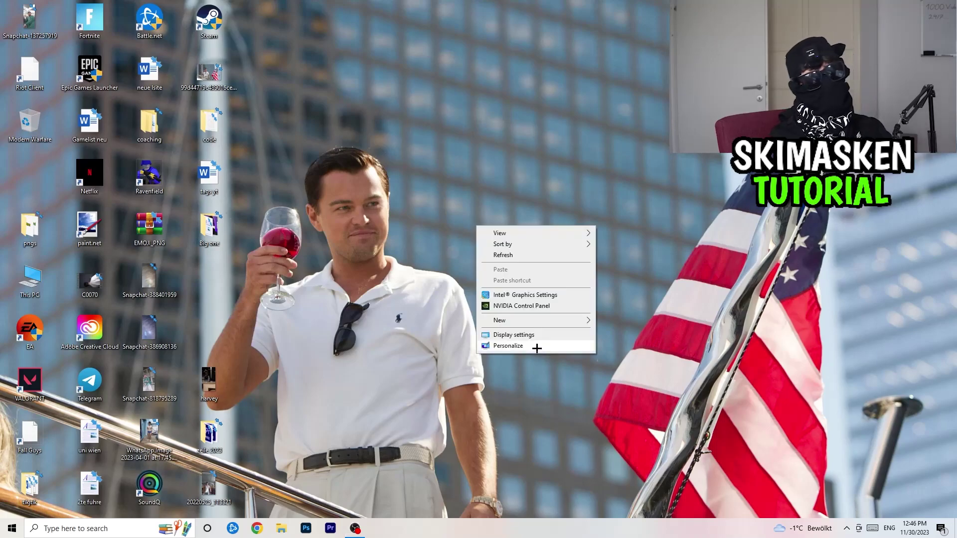
left_click(550, 306)
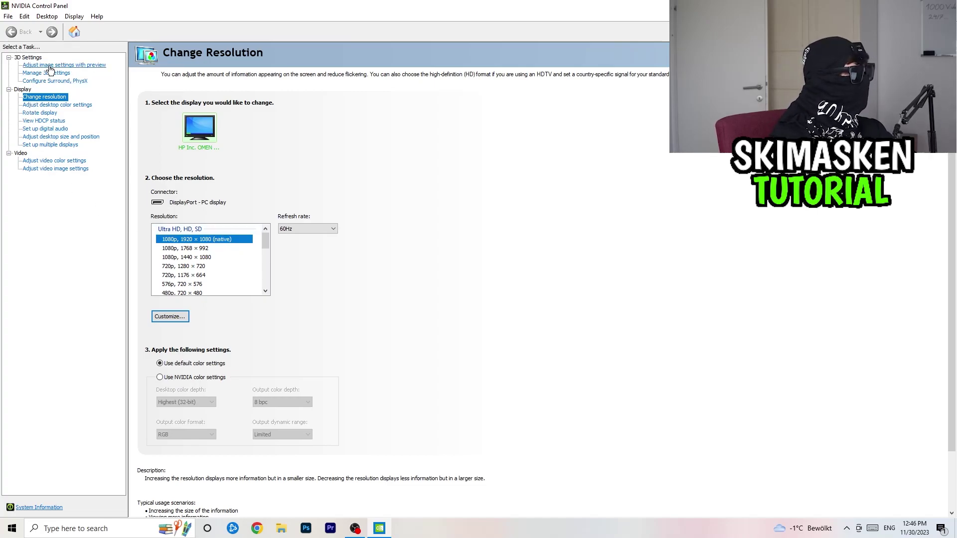
left_click(78, 65)
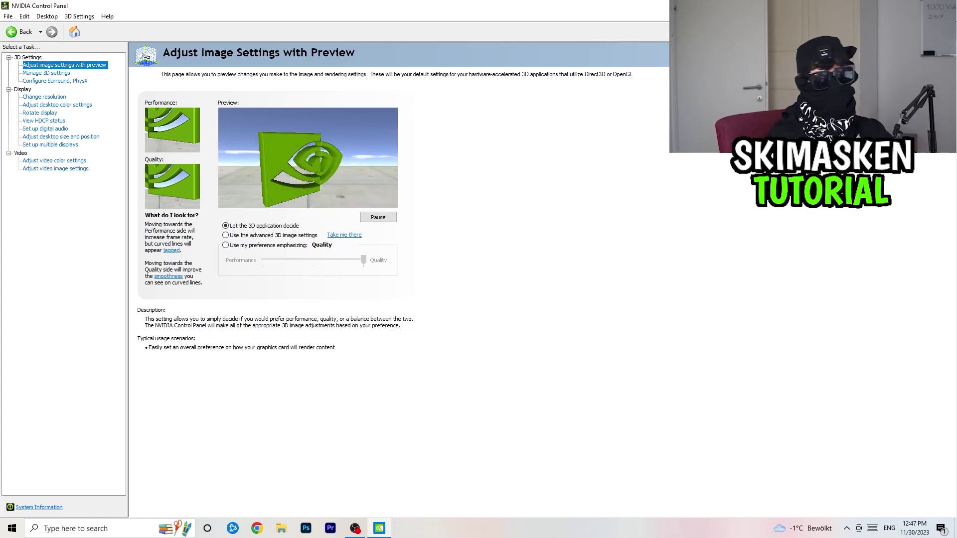
key("alt+F4")
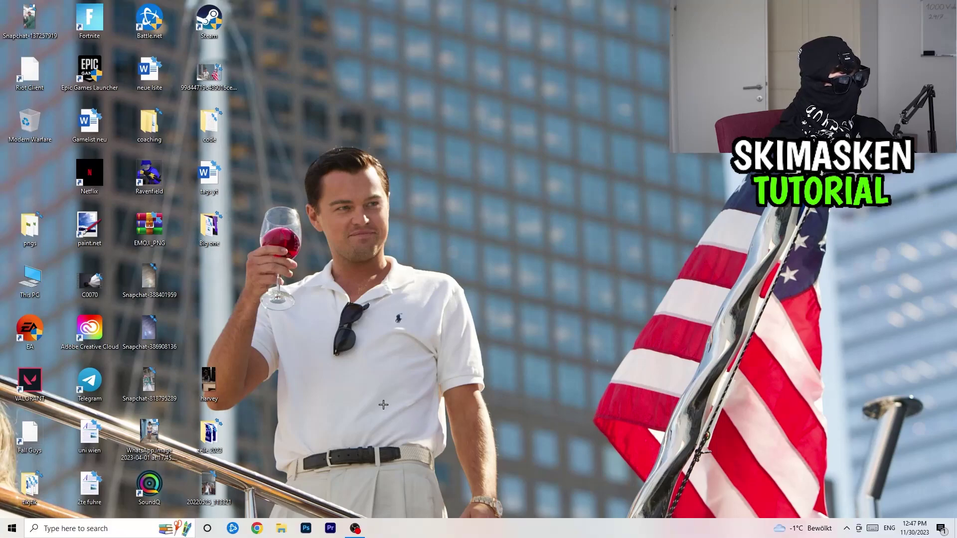
Open Task Manager maximized and sort the running processes by GPU usage.
right_click(471, 534)
left_click(514, 487)
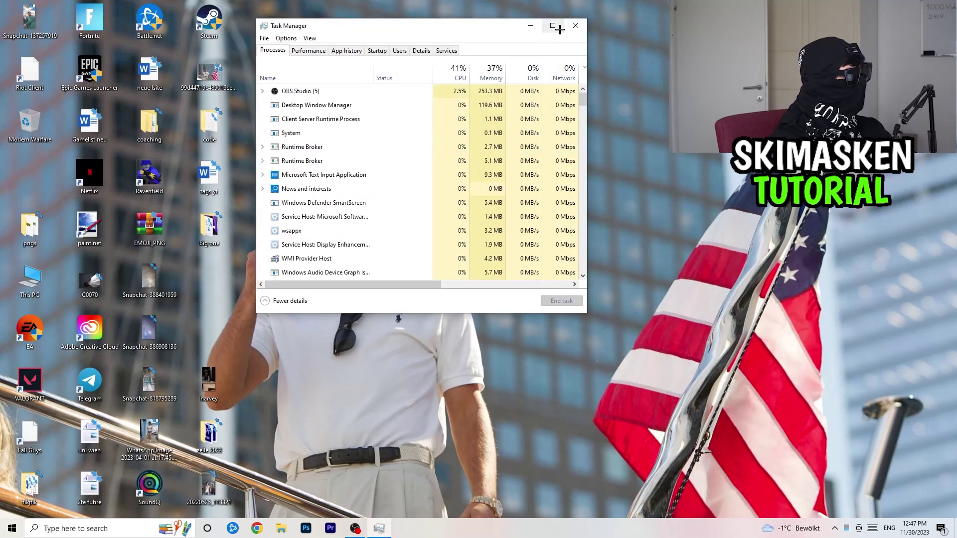
left_click(554, 26)
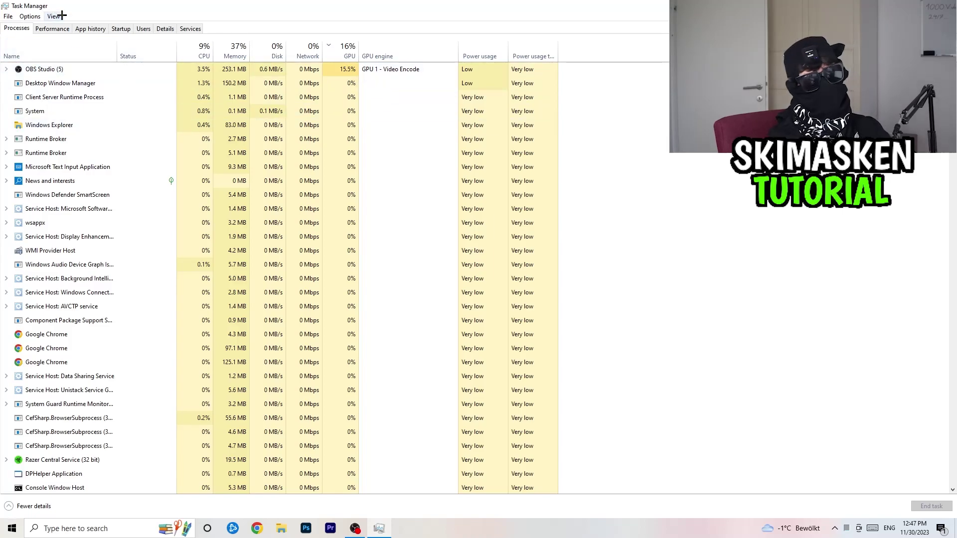
left_click(195, 45)
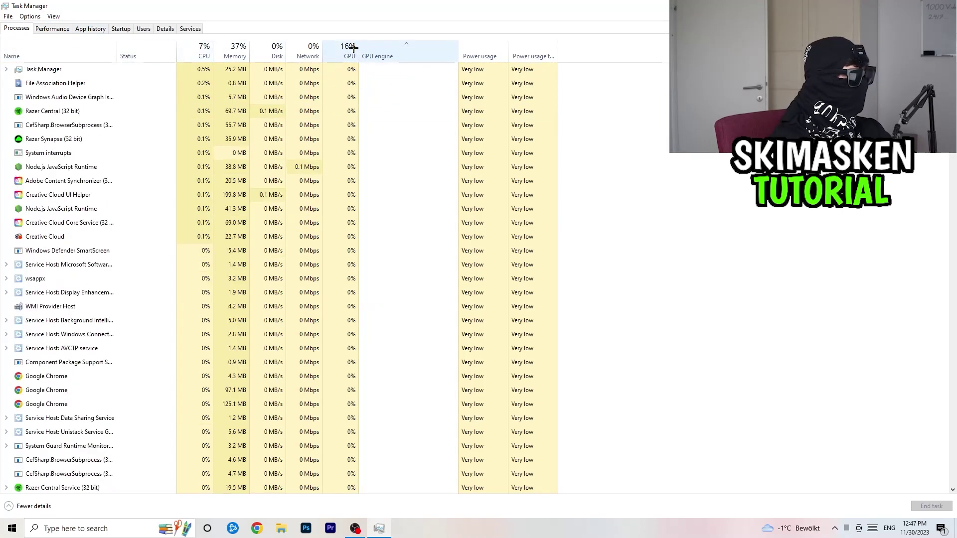
left_click(348, 46)
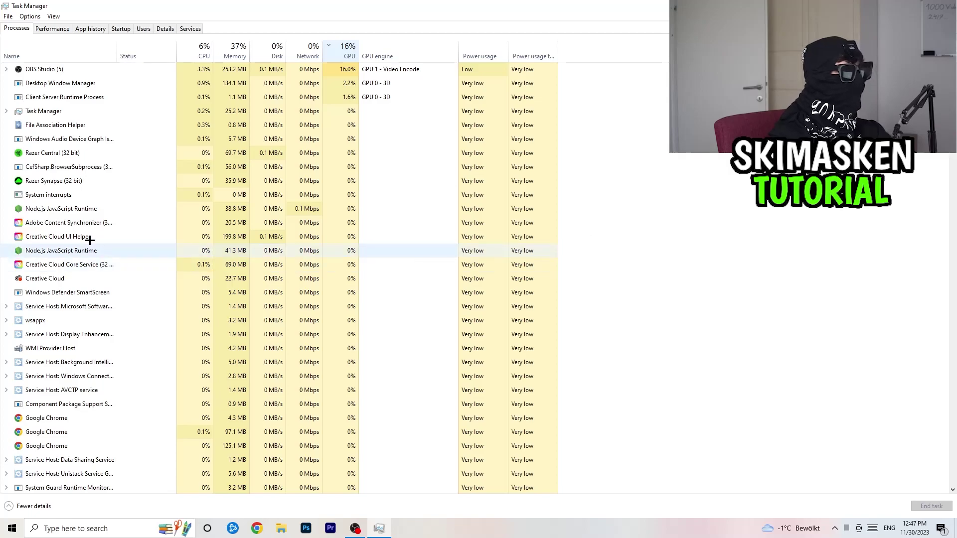
Inspect the task options for Razer Synapse and the priority levels offered for a chrome.exe process in the process details.
right_click(107, 178)
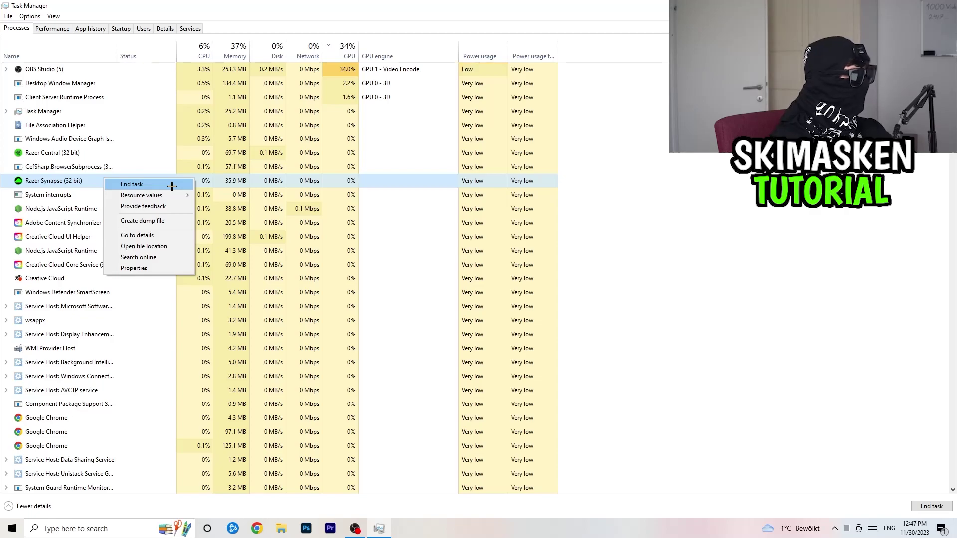
left_click(163, 28)
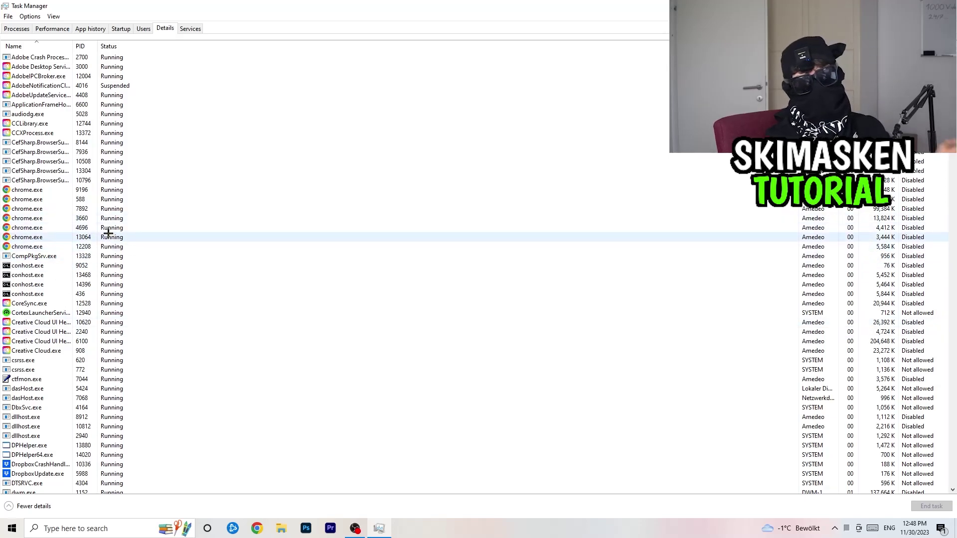
right_click(53, 227)
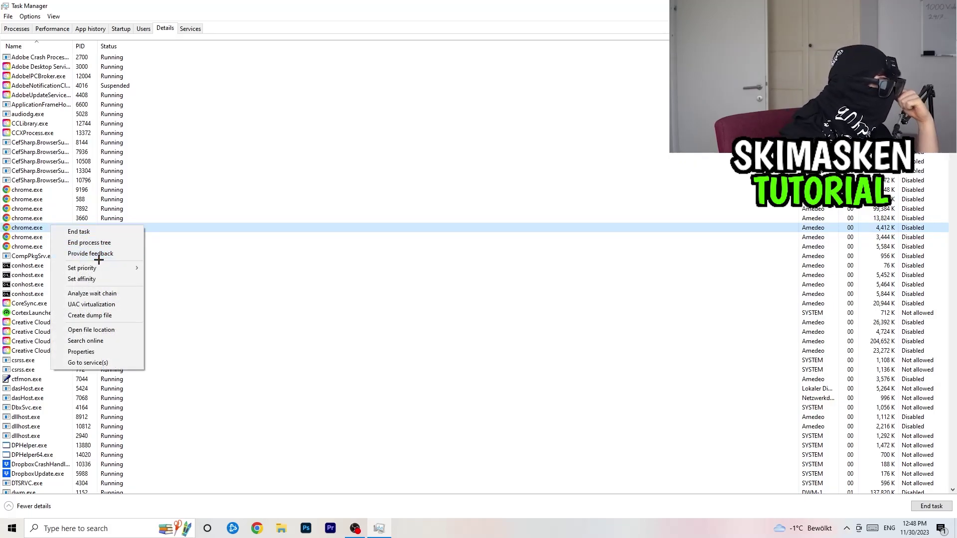
mouse_move(131, 268)
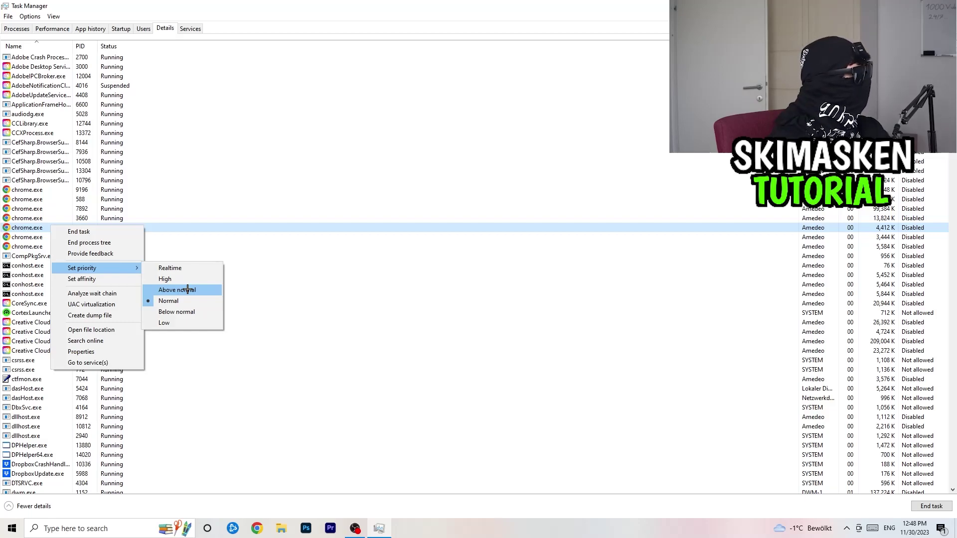
left_click(429, 105)
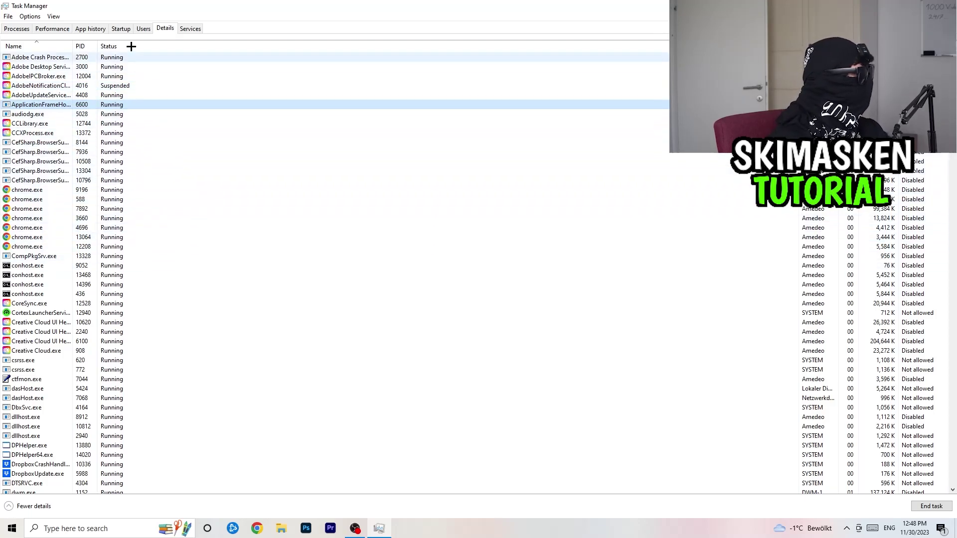
Review the list of startup apps in Task Manager and close it.
left_click(121, 29)
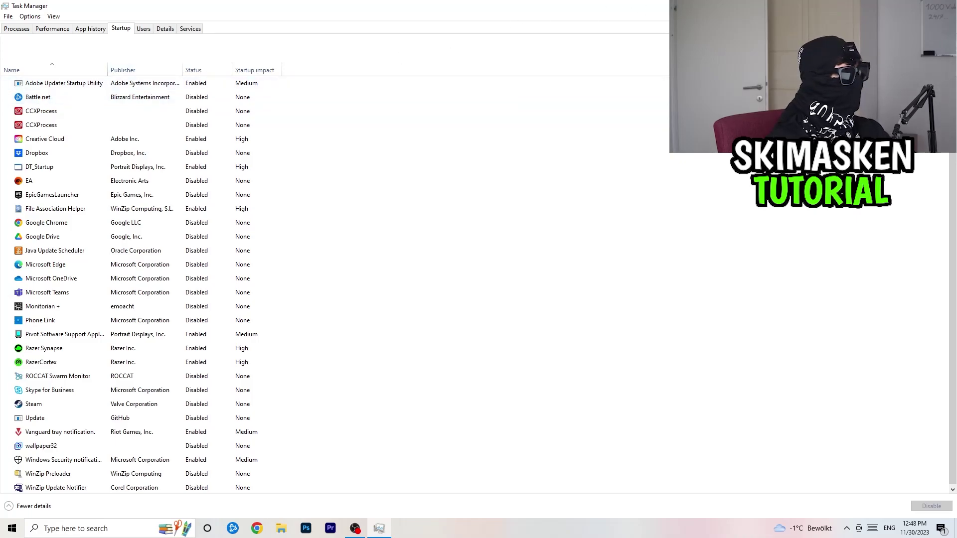
key("alt+F4")
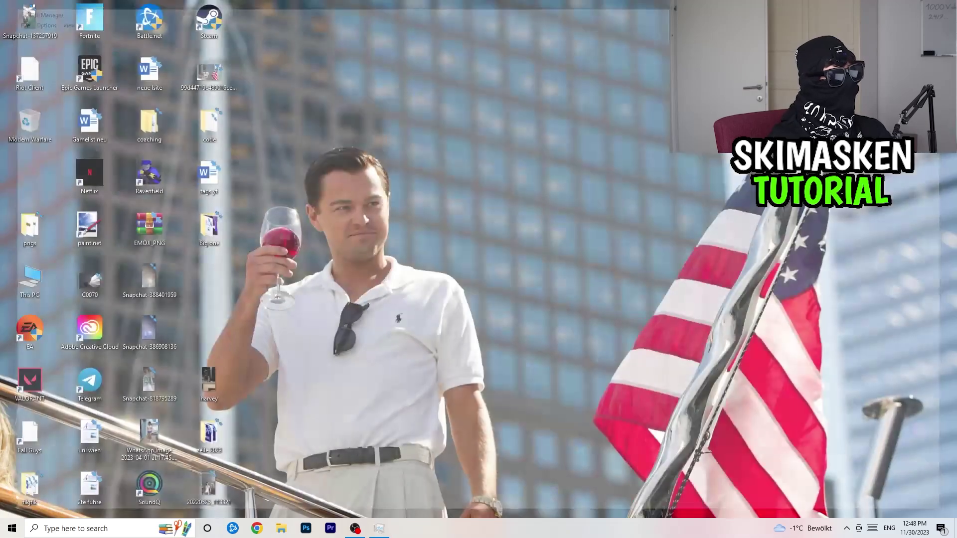
Move the Steam shortcut to the middle of the desktop and look at its Run as administrator option.
left_click_drag(208, 20, 503, 176)
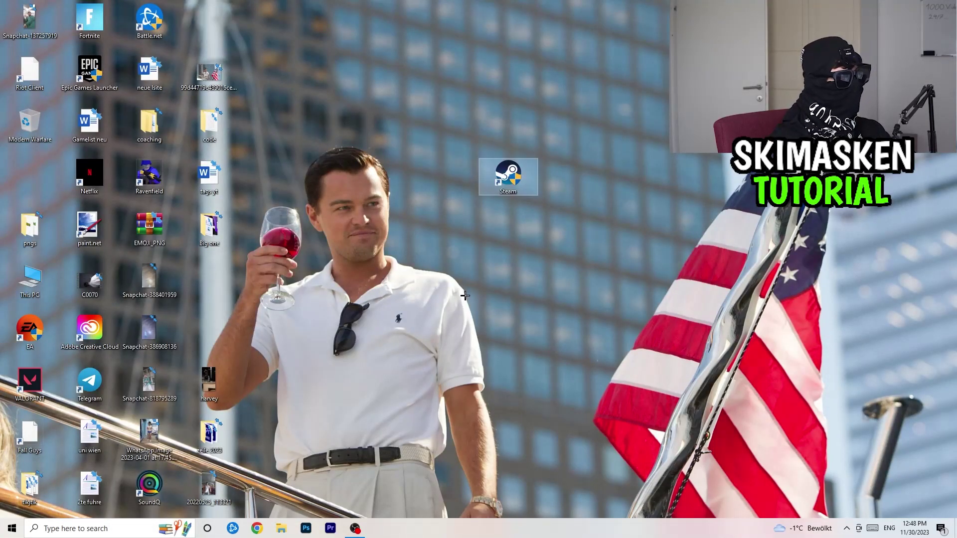
right_click(514, 178)
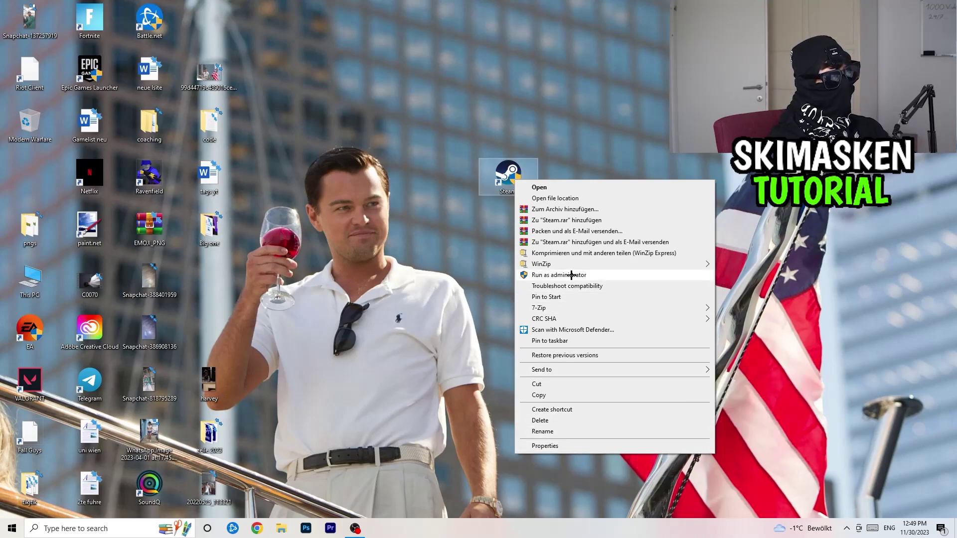
left_click(382, 205)
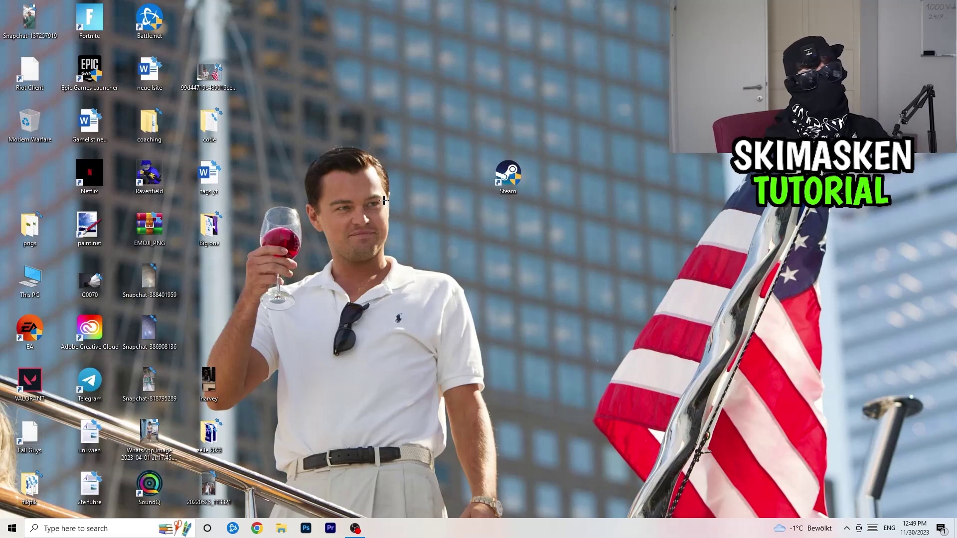
Open the Windows Update page under Update & Security to check the update status, and close the settings.
left_click(5, 532)
left_click(12, 484)
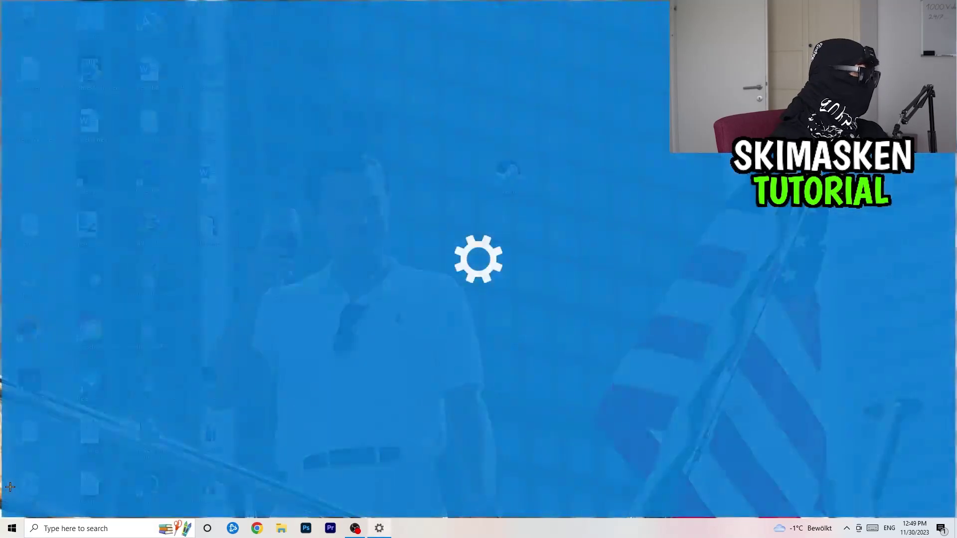
left_click(461, 273)
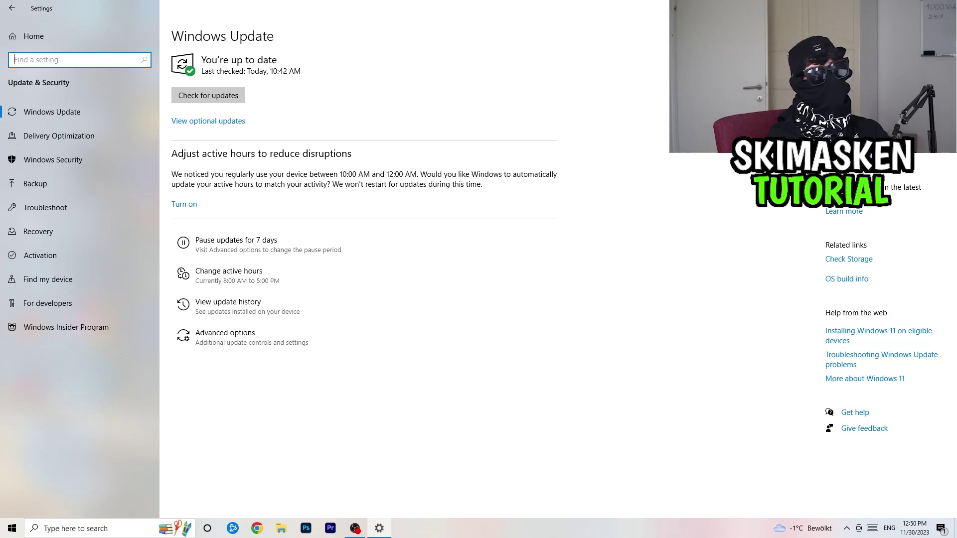
key("alt+F4")
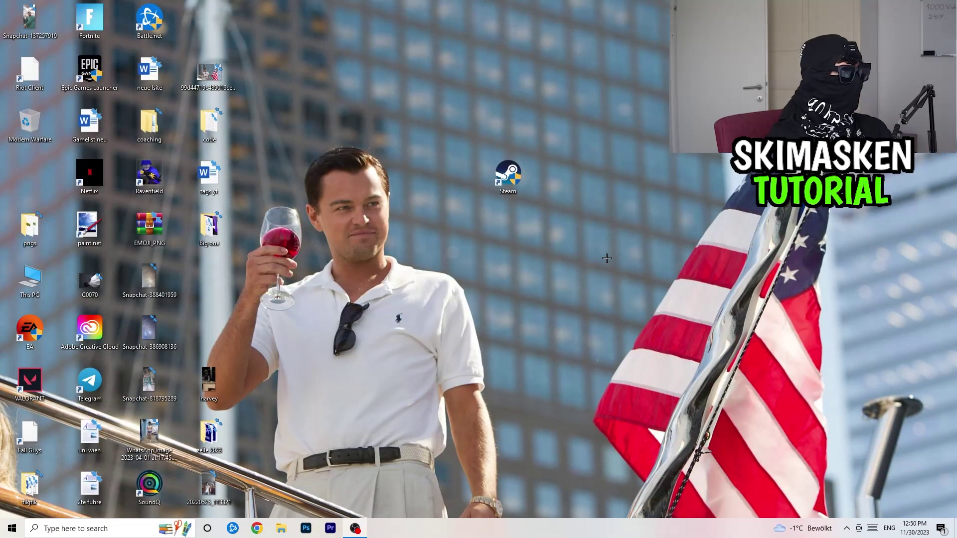